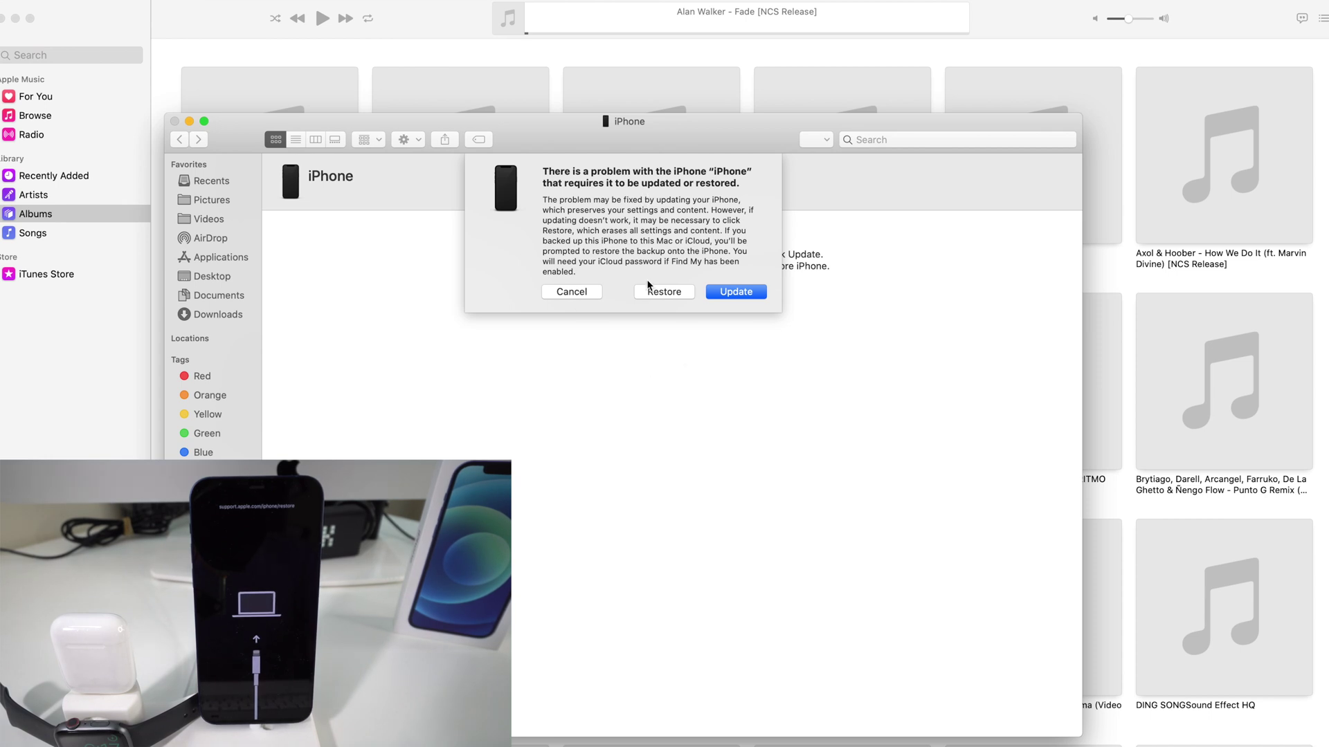
Update the iPhone to iOS 14.2, past the release notes and the software license.
click(736, 292)
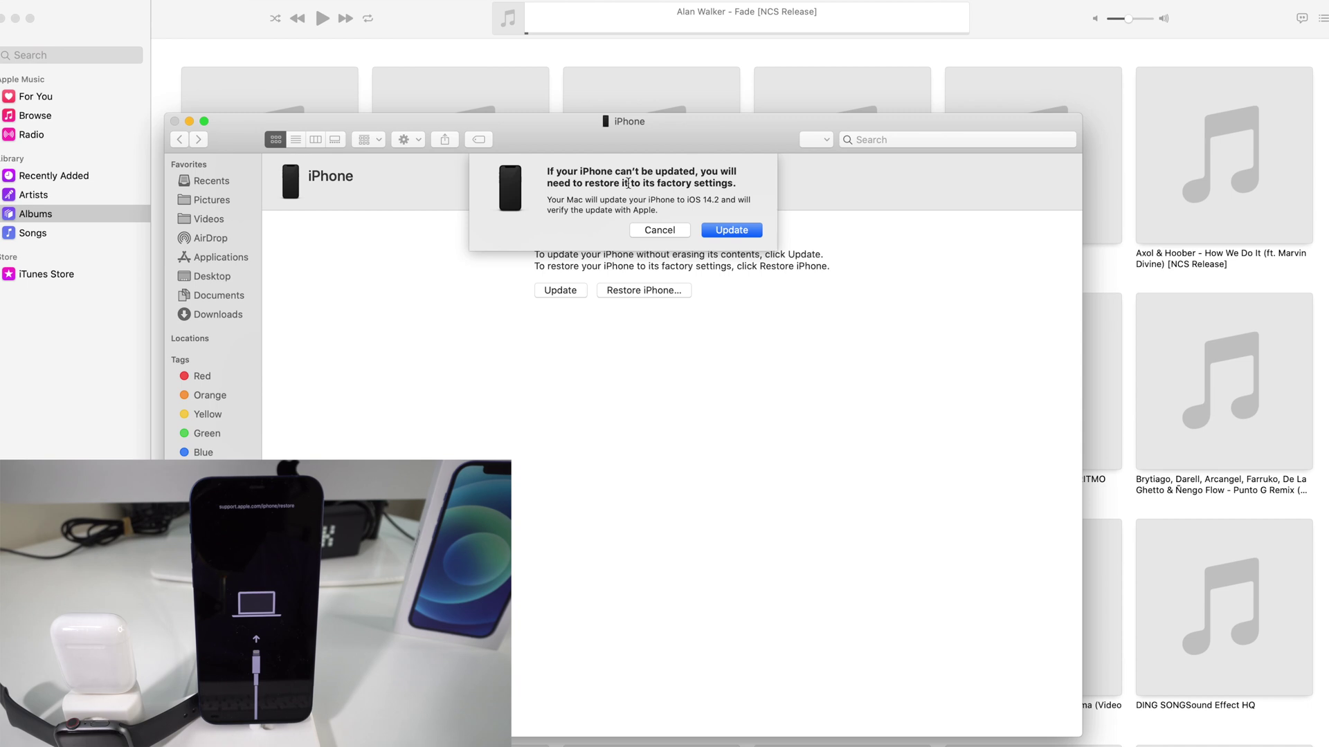
click(728, 232)
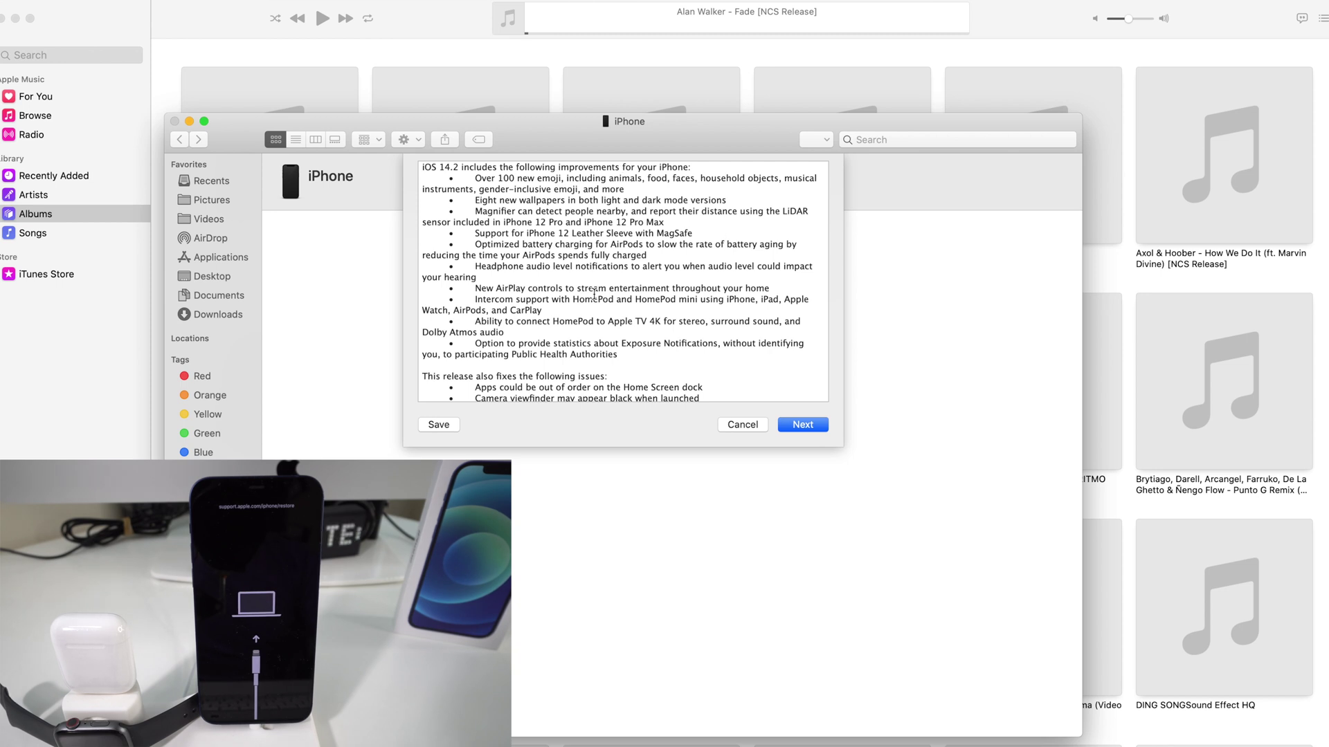
click(805, 425)
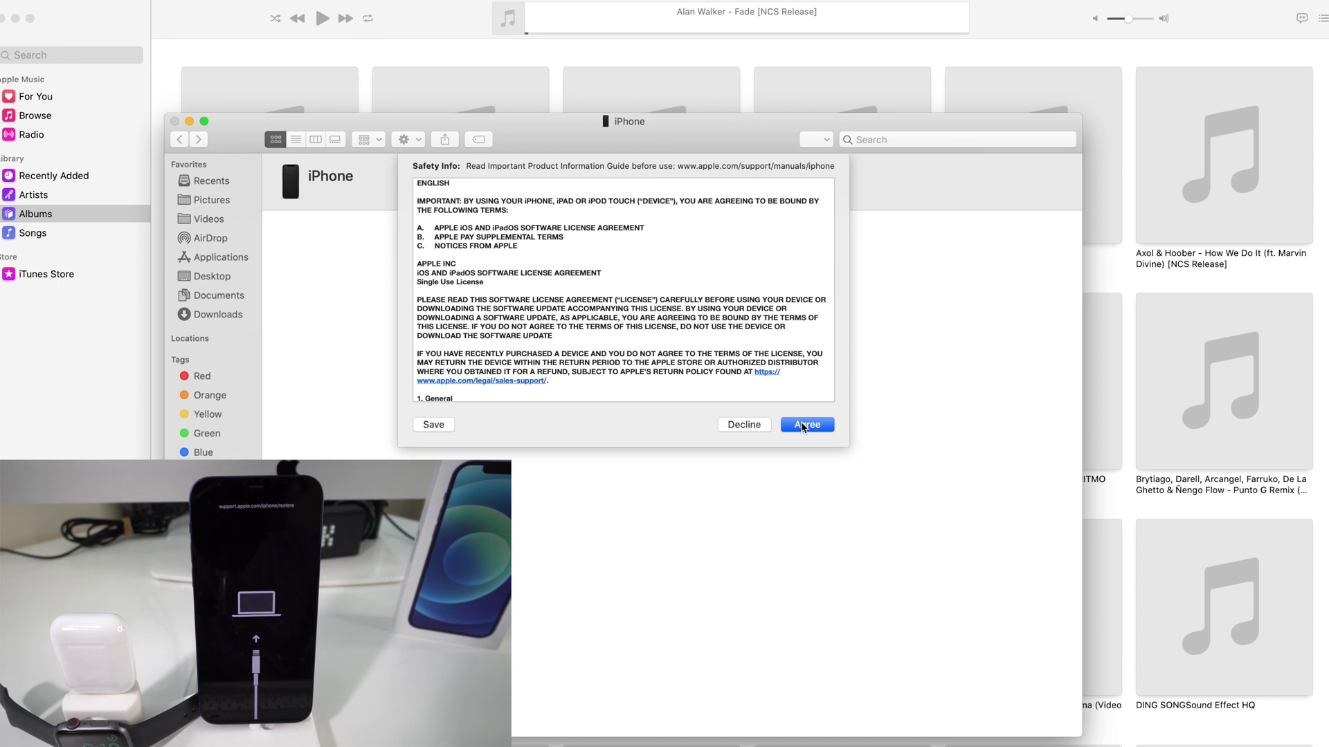
click(802, 426)
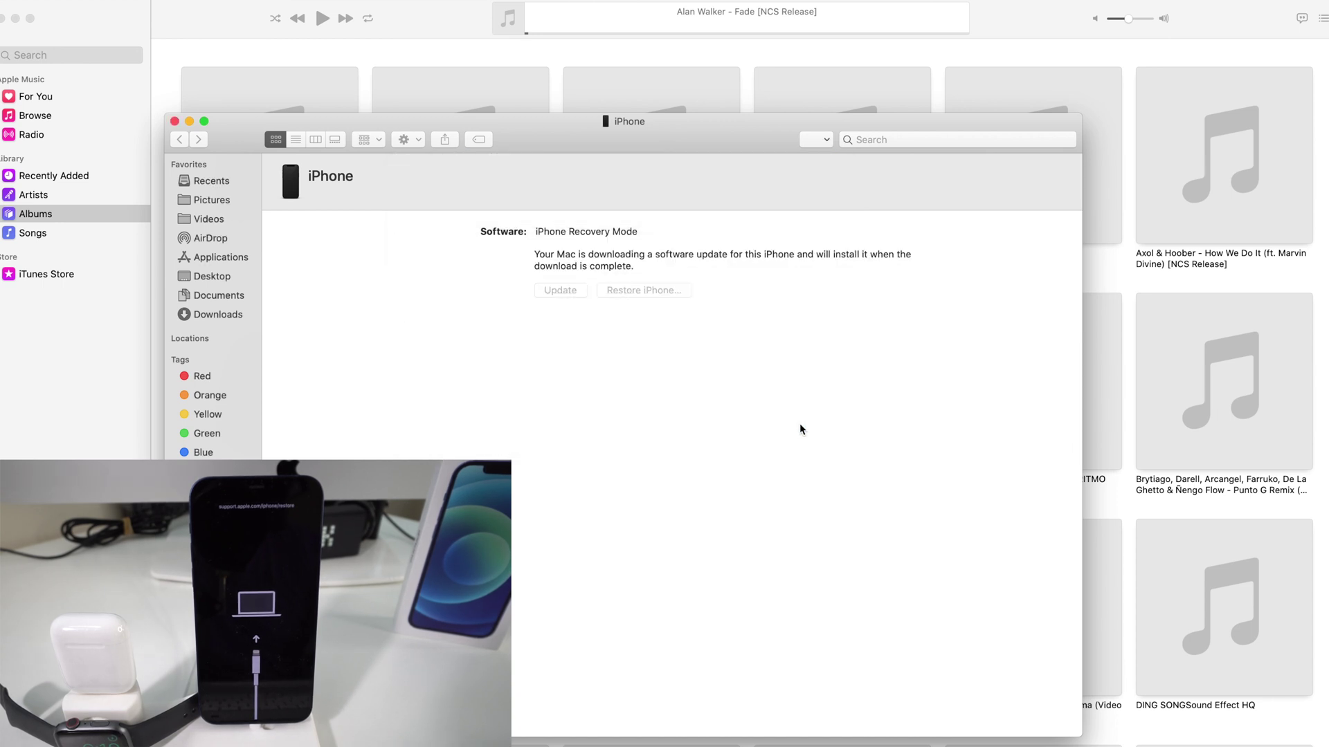